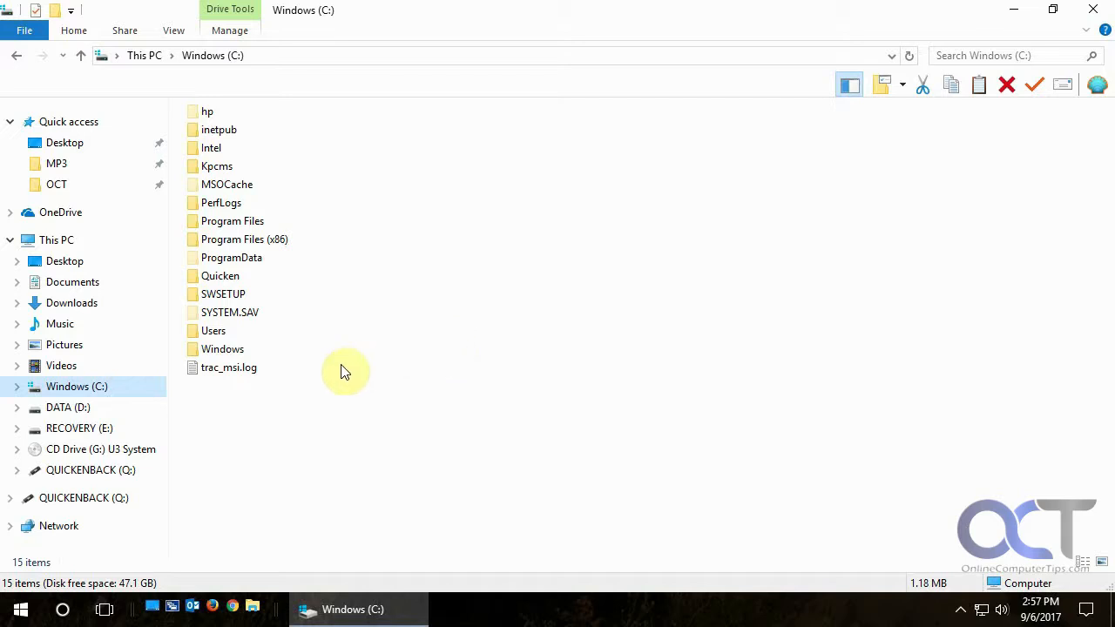
pyautogui.click(21, 608)
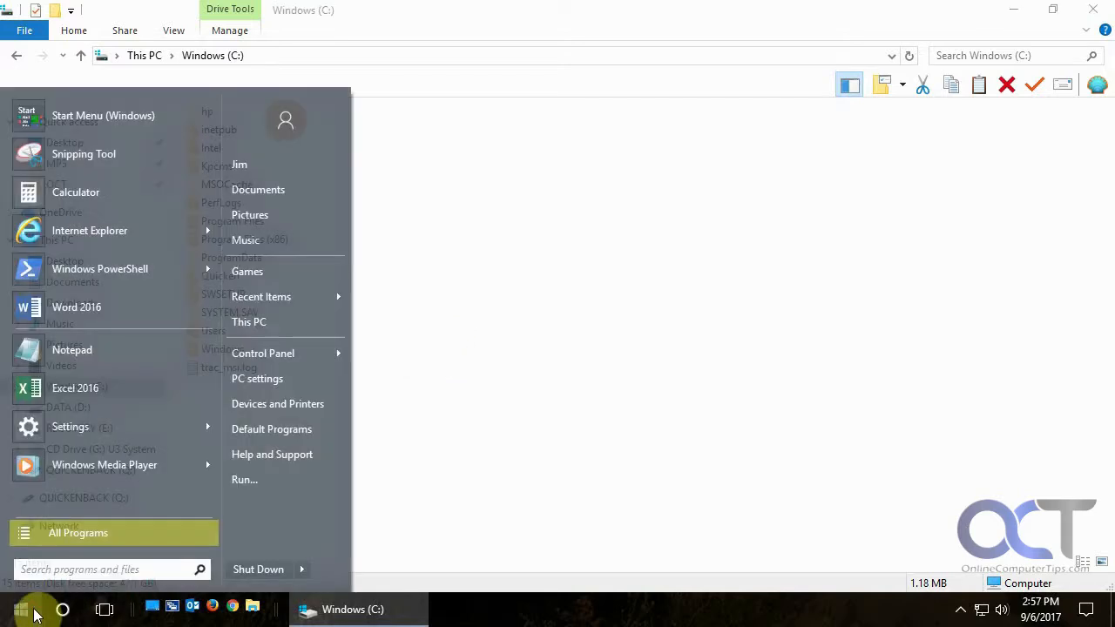
pyautogui.write('disk')
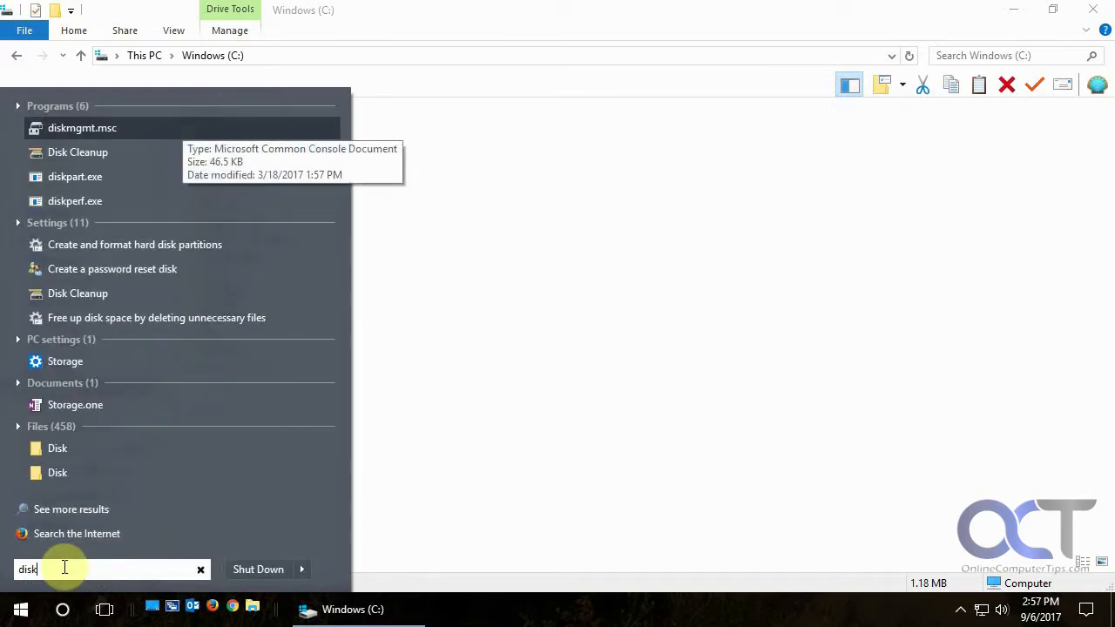
pyautogui.click(21, 610)
# Open Computer Management for This PC, show Disk Management in a maximized window and look over the listed disks
pyautogui.click(21, 610)
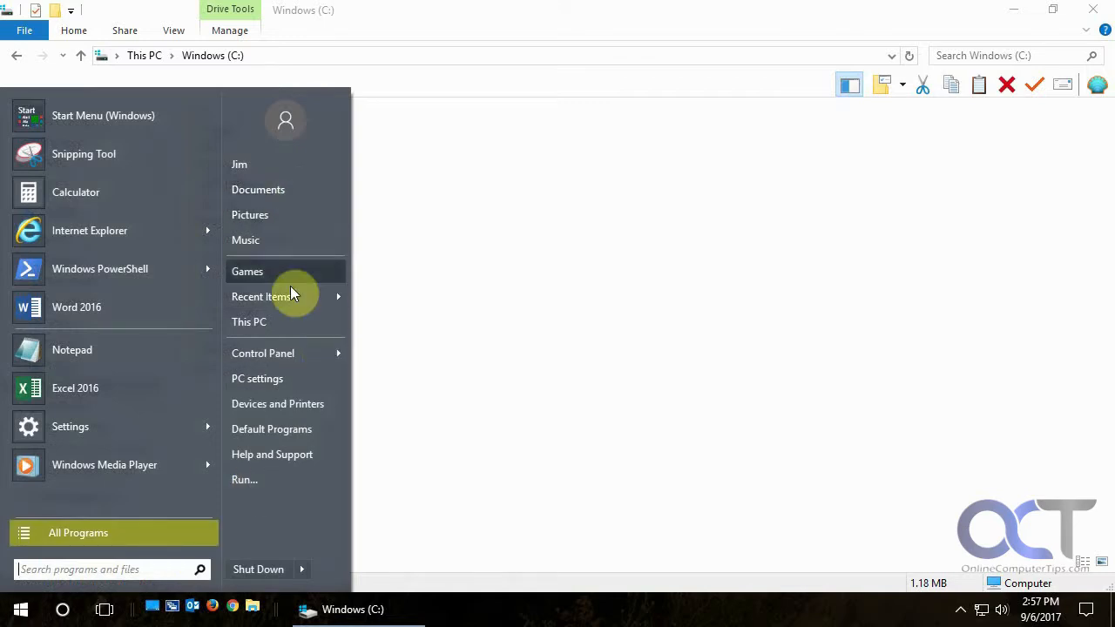
pyautogui.rightClick(286, 323)
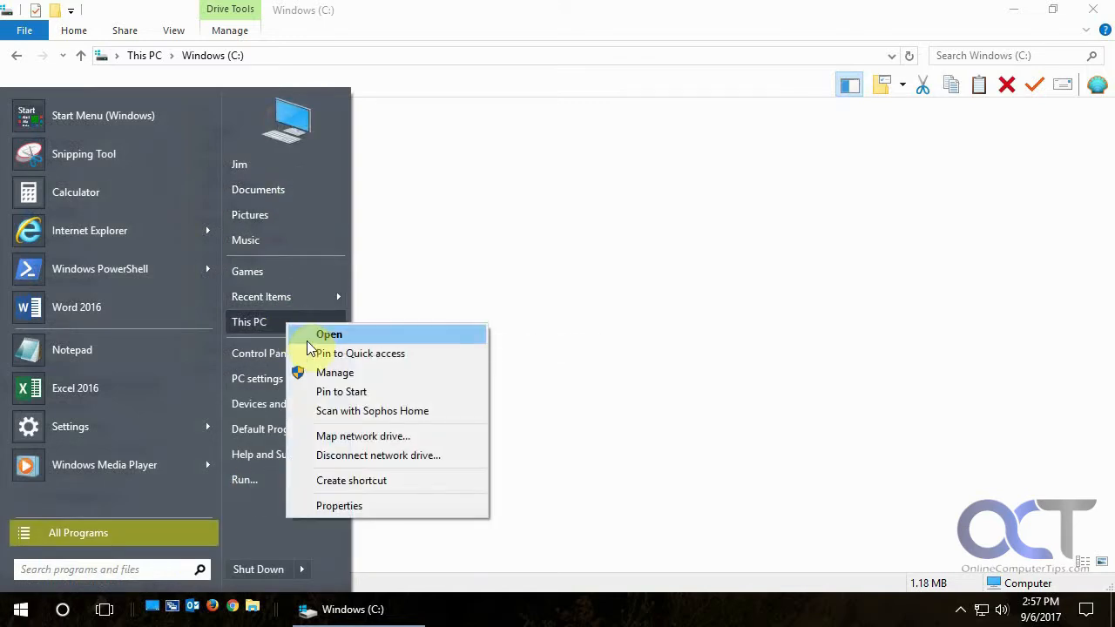
pyautogui.click(314, 373)
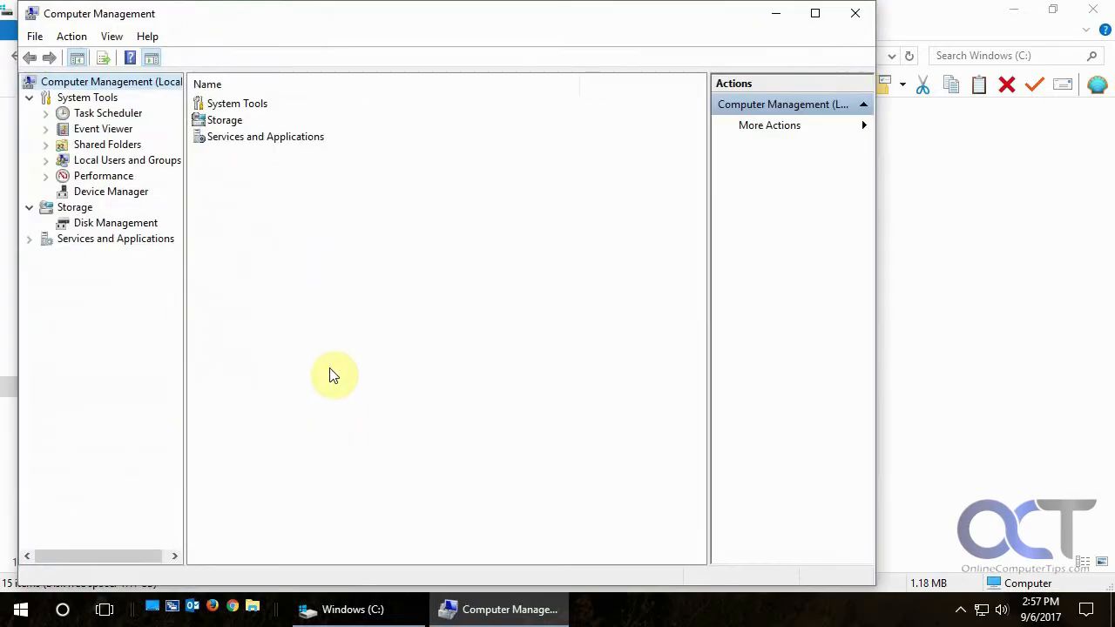
pyautogui.click(122, 224)
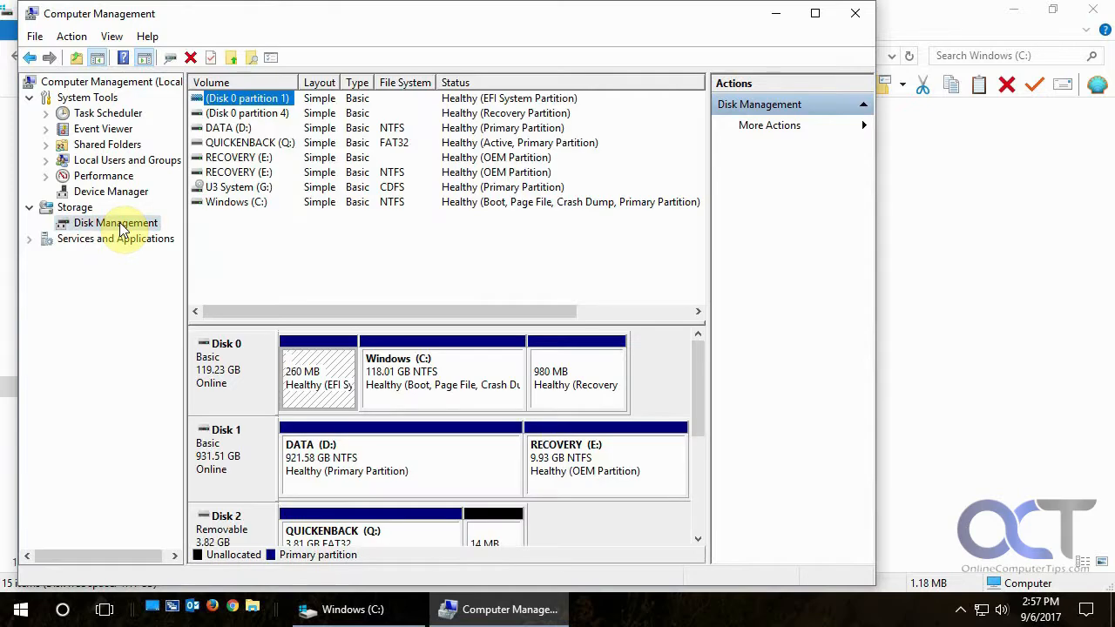
pyautogui.click(815, 13)
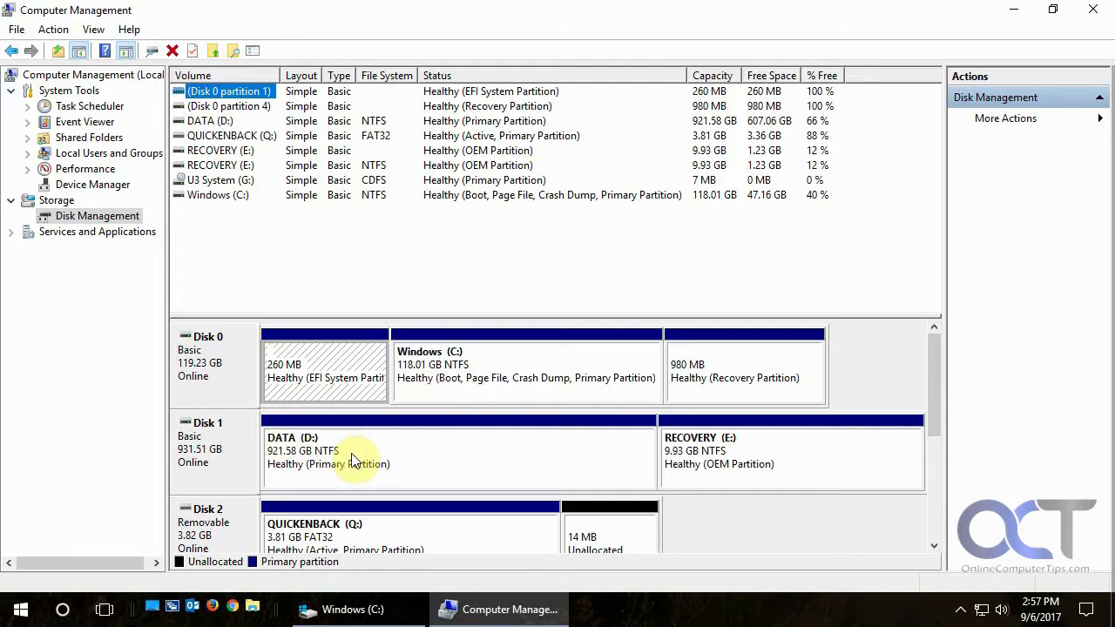
pyautogui.moveTo(935, 395)
pyautogui.mouseDown()
pyautogui.moveTo(937, 496)
pyautogui.moveTo(946, 406)
pyautogui.mouseUp()
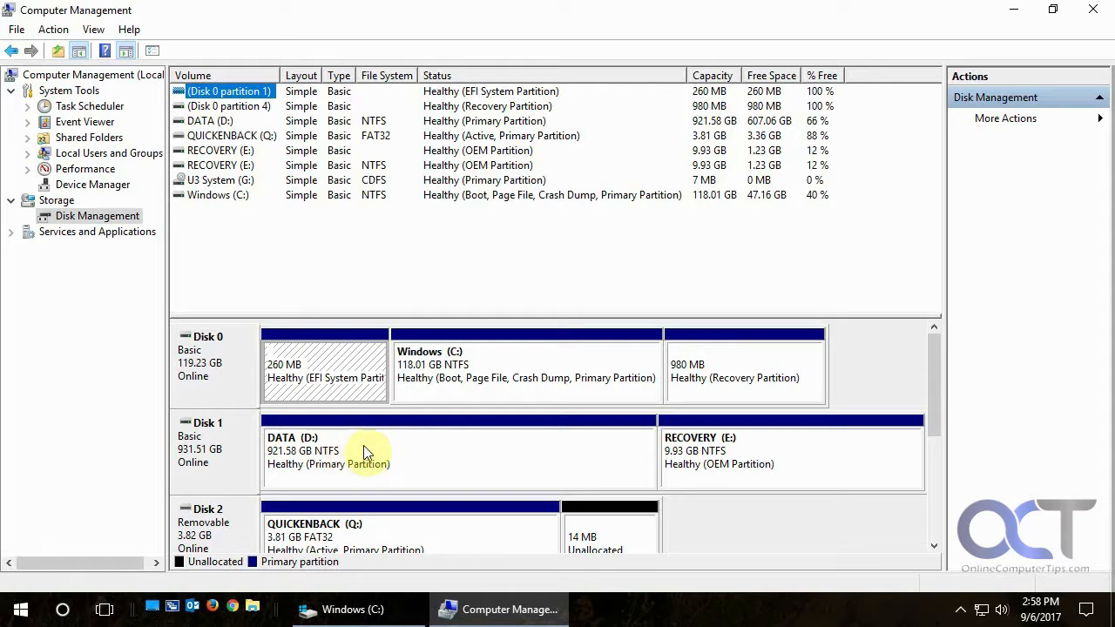
# Start creating a virtual hard disk and set its location to a file named OurDrive in D:\VirtualDisks
pyautogui.click(59, 31)
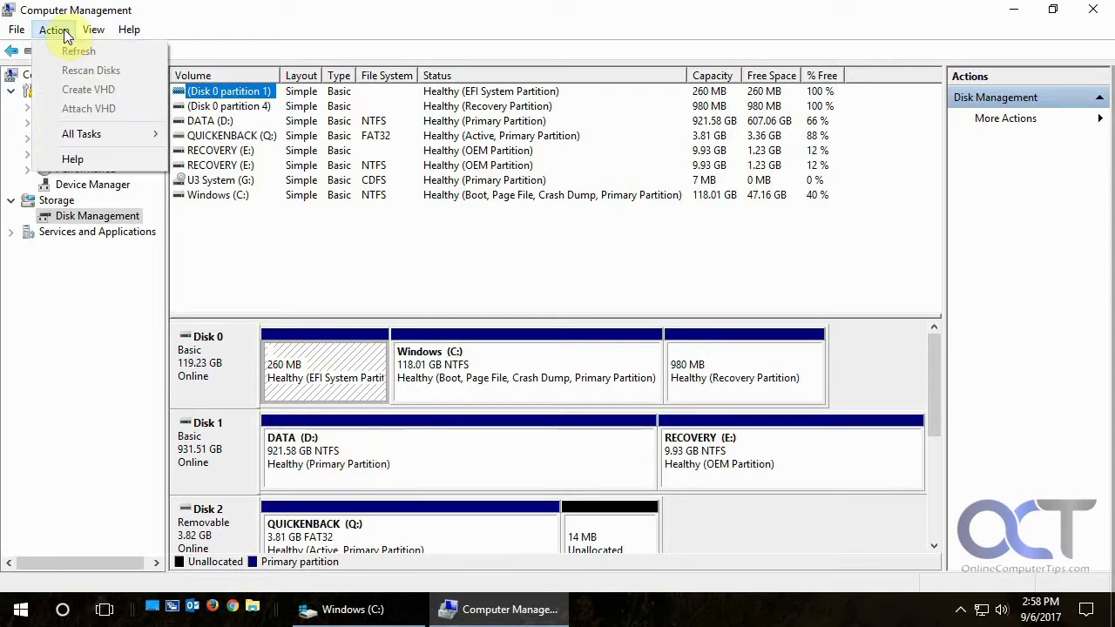
pyautogui.click(383, 457)
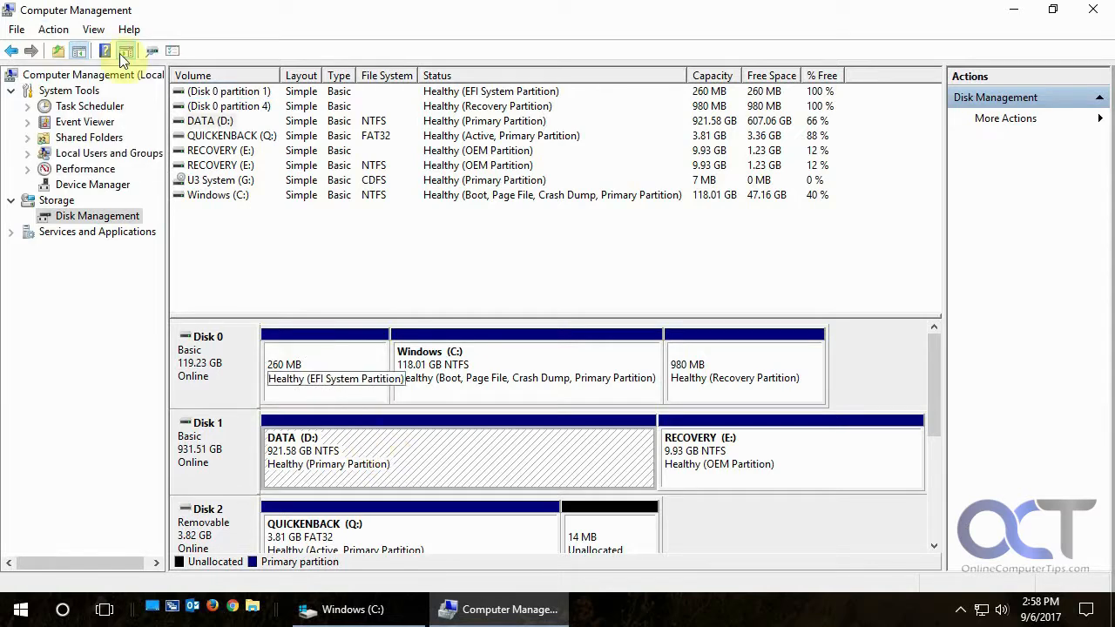
pyautogui.click(53, 29)
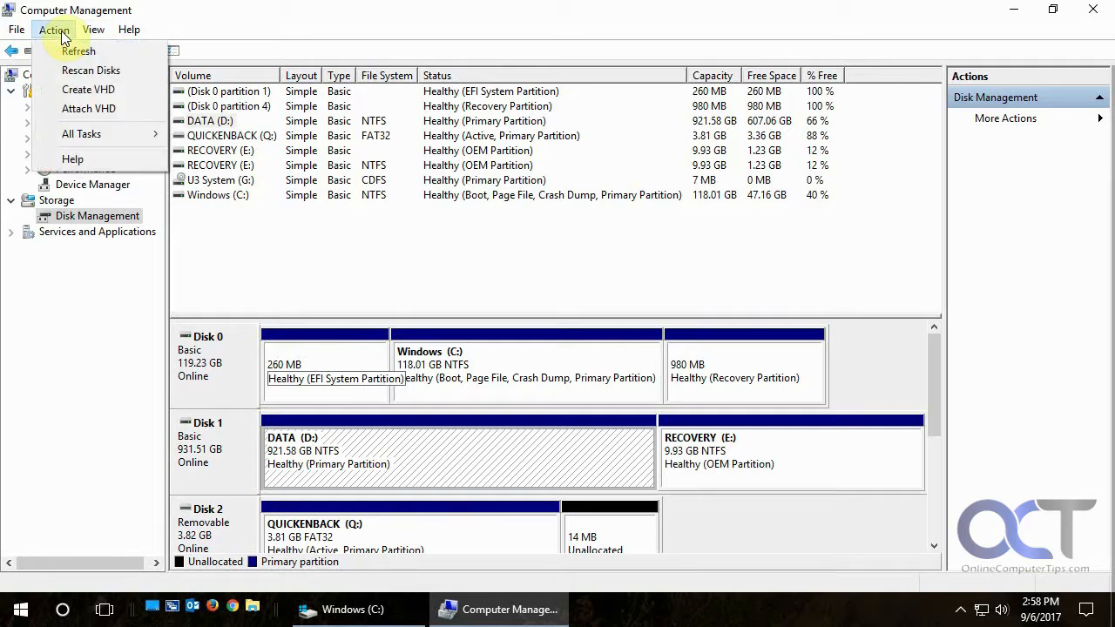
pyautogui.click(81, 91)
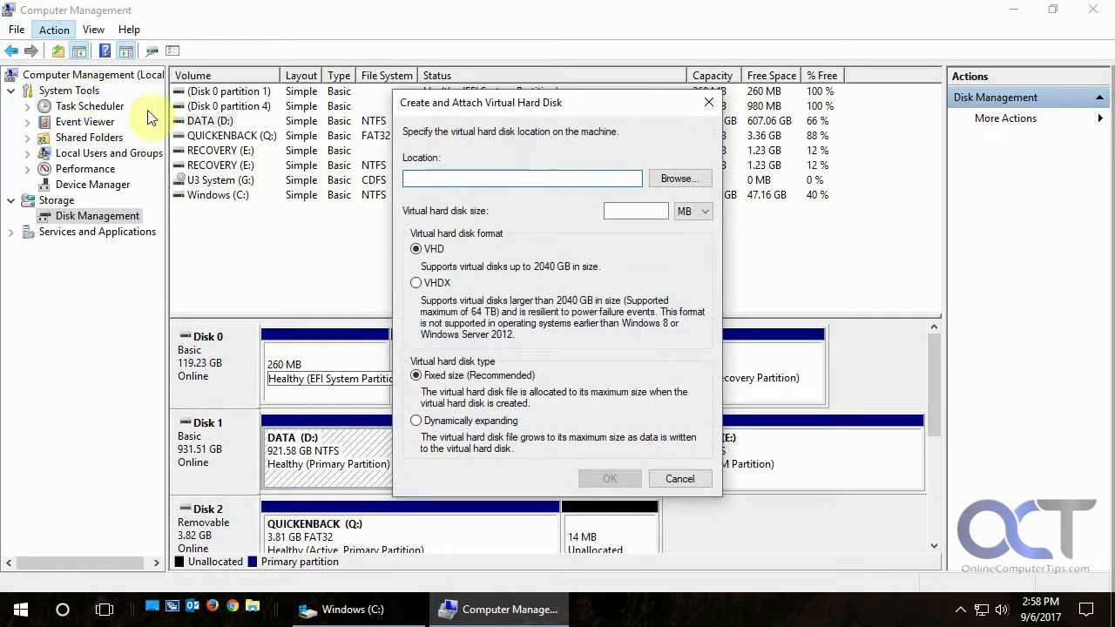
pyautogui.click(672, 178)
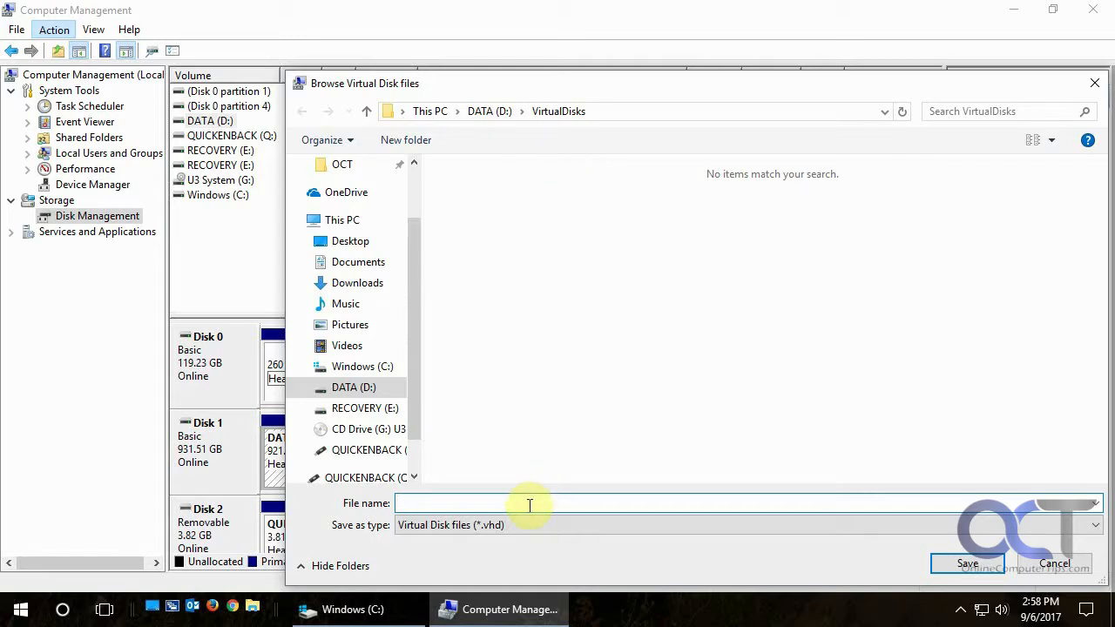
pyautogui.write('OurDrive')
pyautogui.click(967, 564)
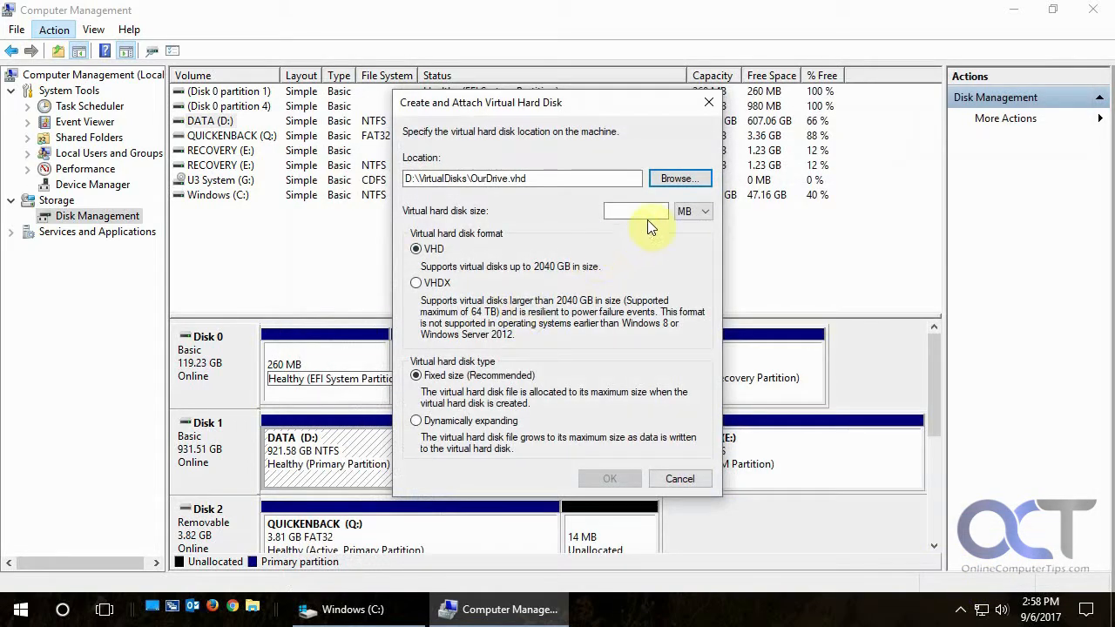
# Set the virtual hard disk size to 2 GB and create it in VHD format with fixed size
pyautogui.click(699, 211)
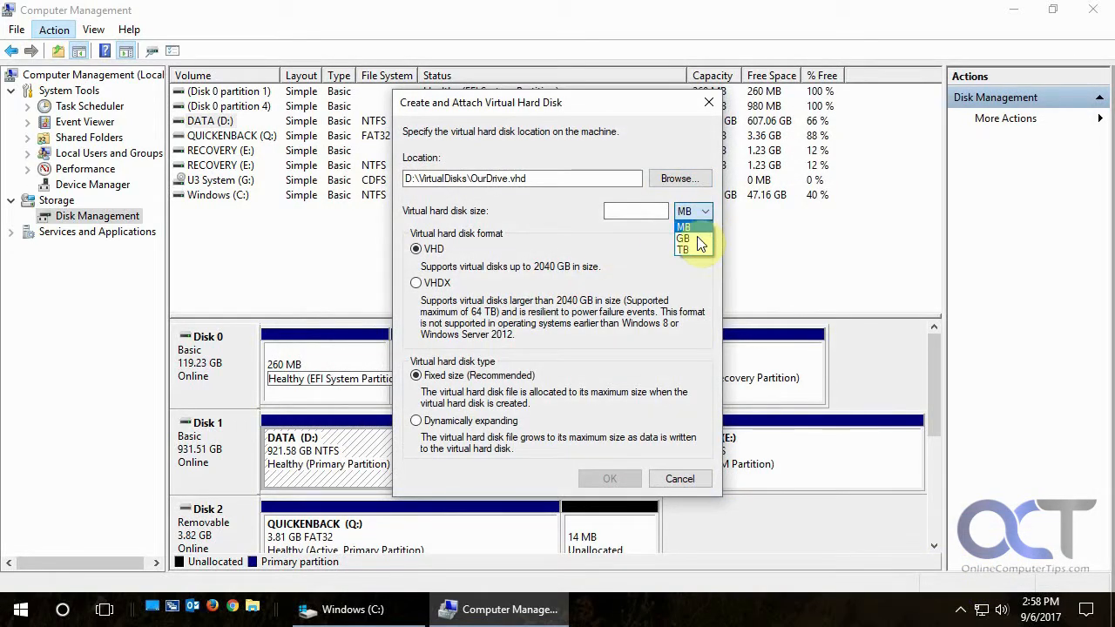
pyautogui.click(697, 237)
pyautogui.click(649, 210)
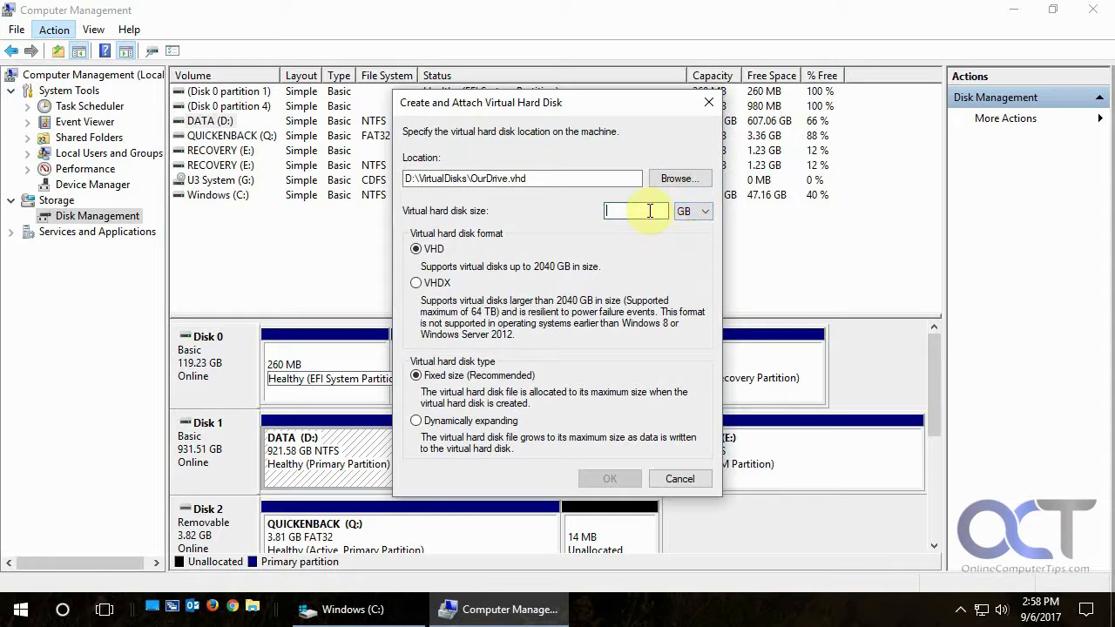
pyautogui.write('2')
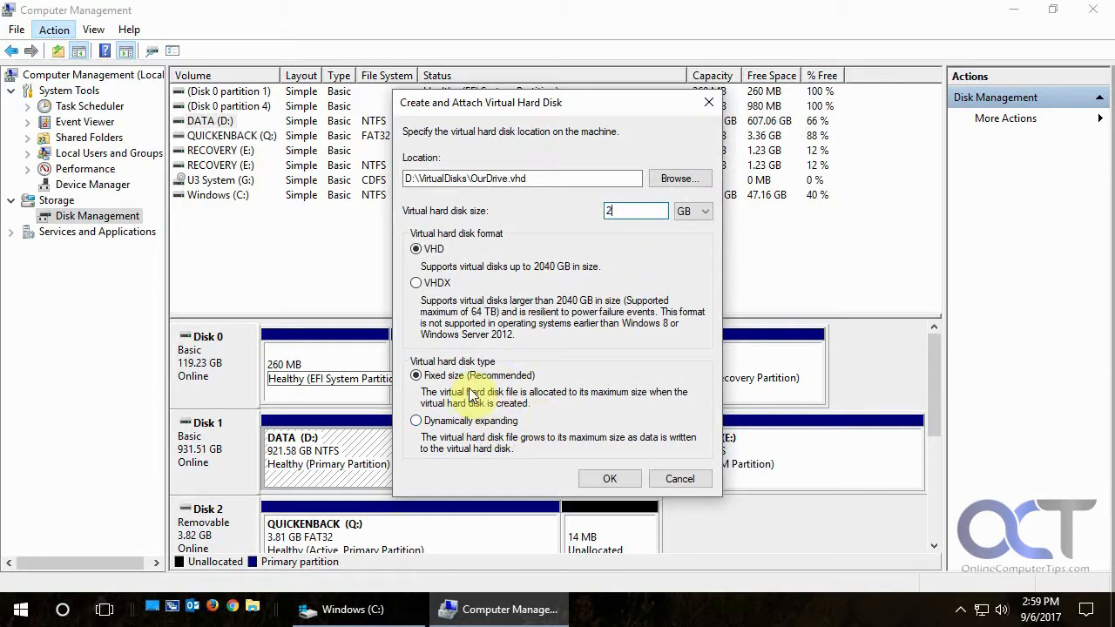
pyautogui.click(609, 480)
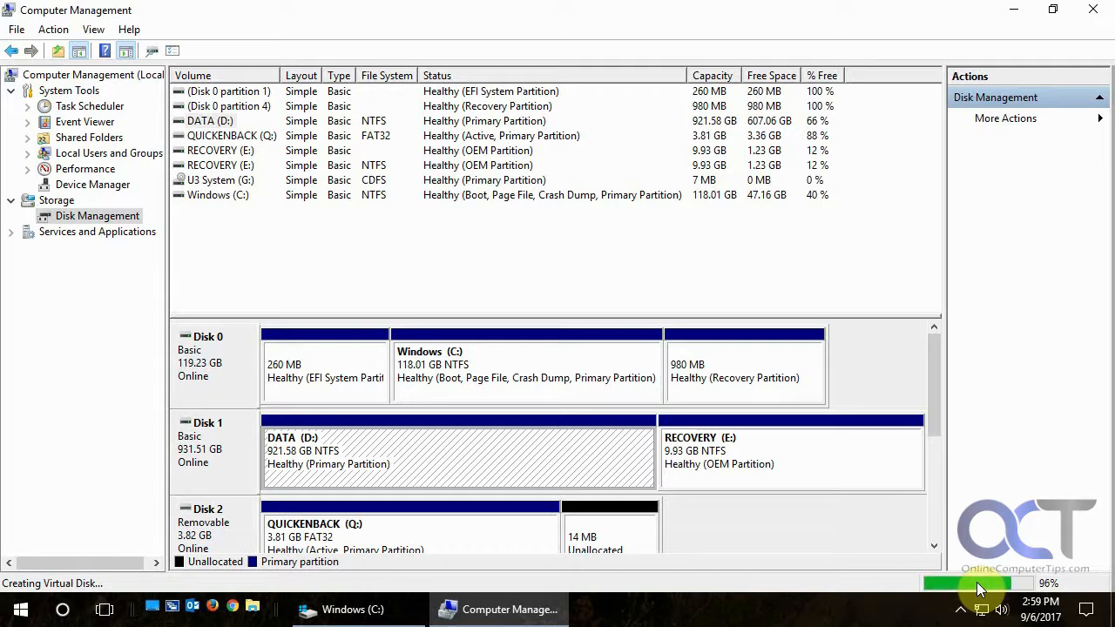
# Initialize the new virtual disk, Disk 3, with the GPT (GUID Partition Table) partition style
pyautogui.moveTo(937, 362); pyautogui.dragTo(938, 418)
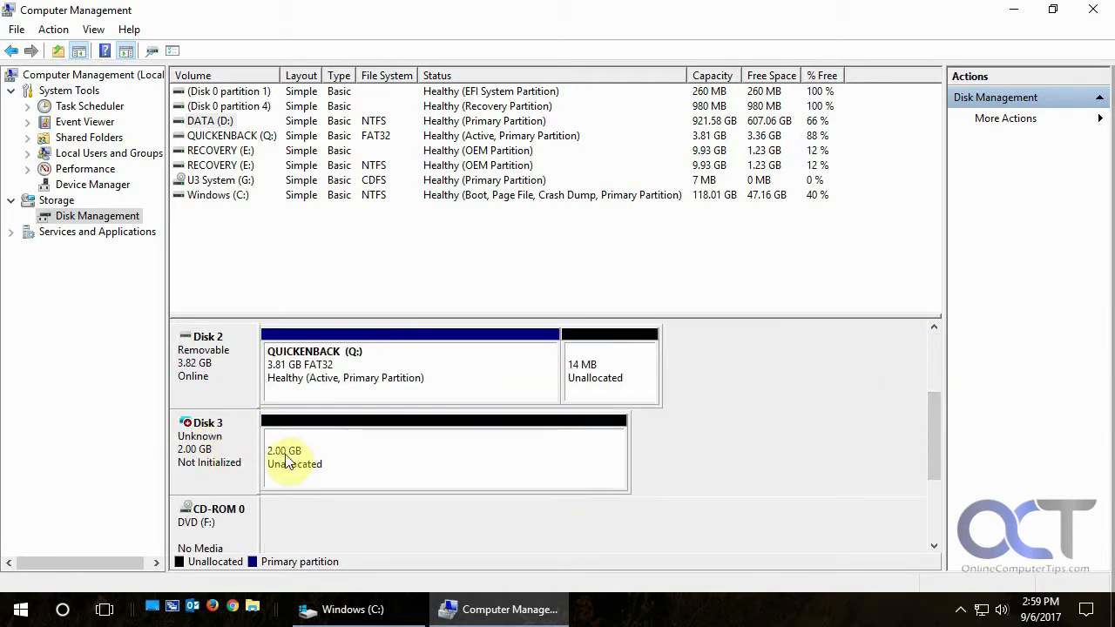
pyautogui.rightClick(224, 455)
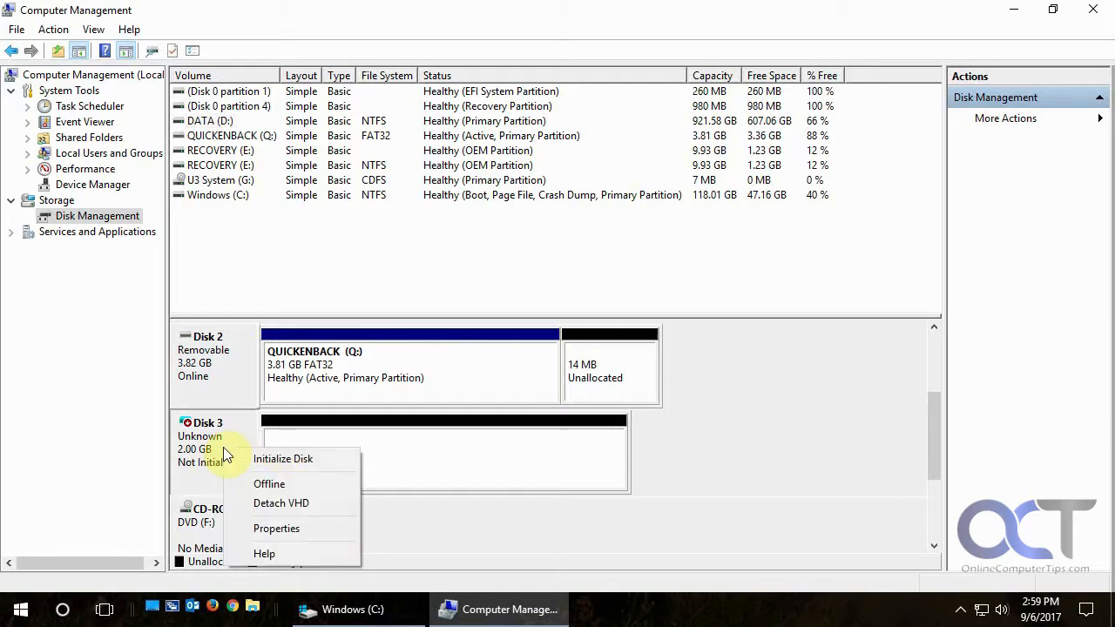
pyautogui.click(255, 457)
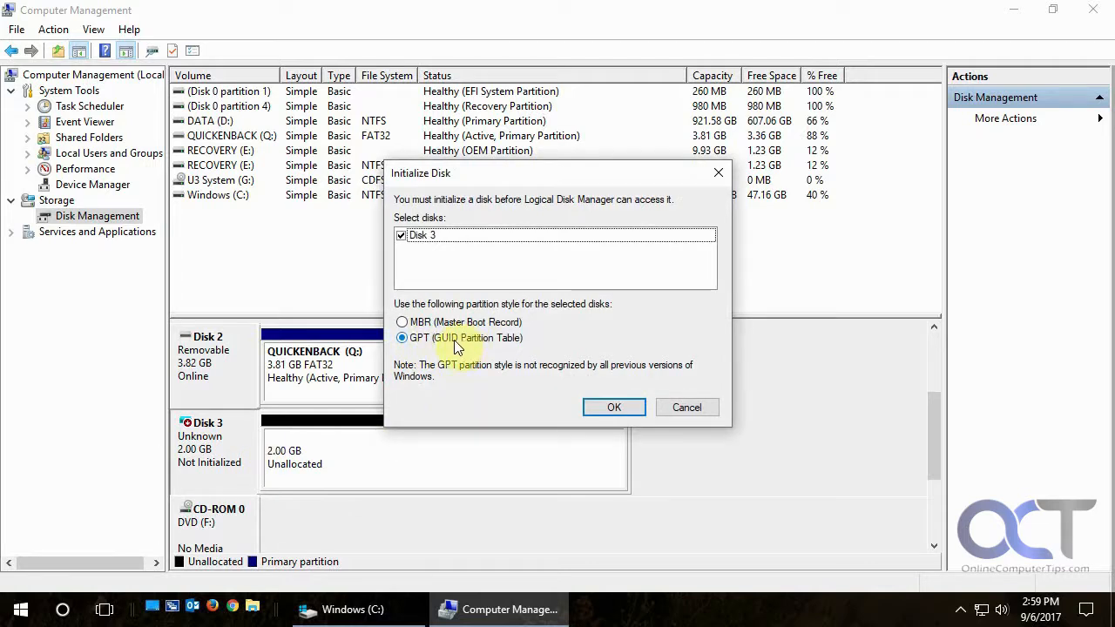
pyautogui.click(615, 407)
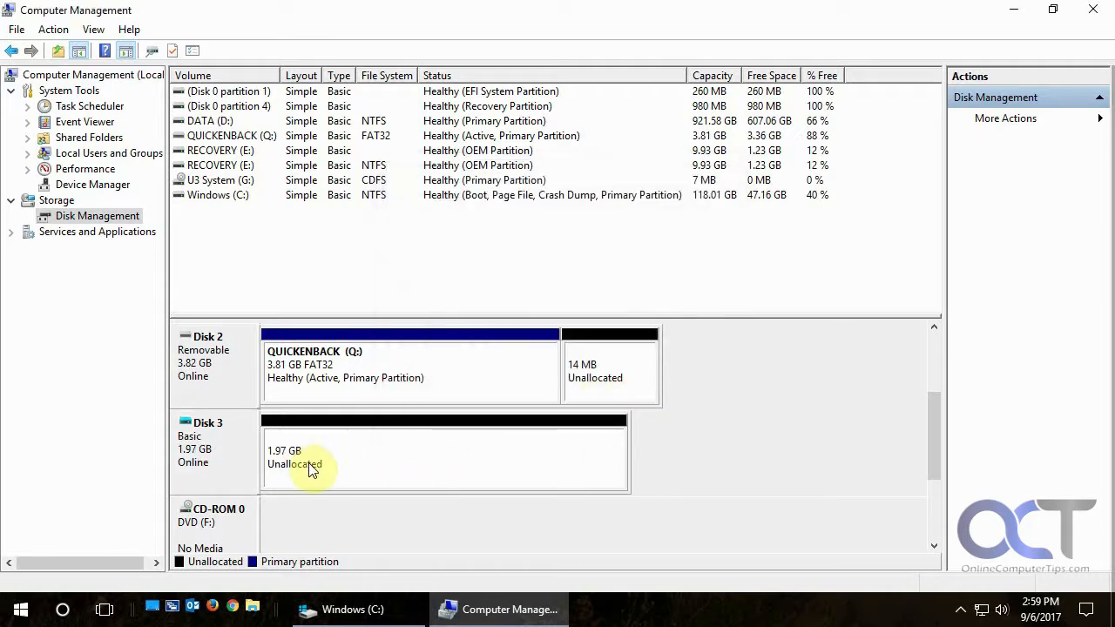
# Start a new simple volume on Disk 3's unallocated space, using the full 2014 MB and drive letter Z
pyautogui.rightClick(377, 454)
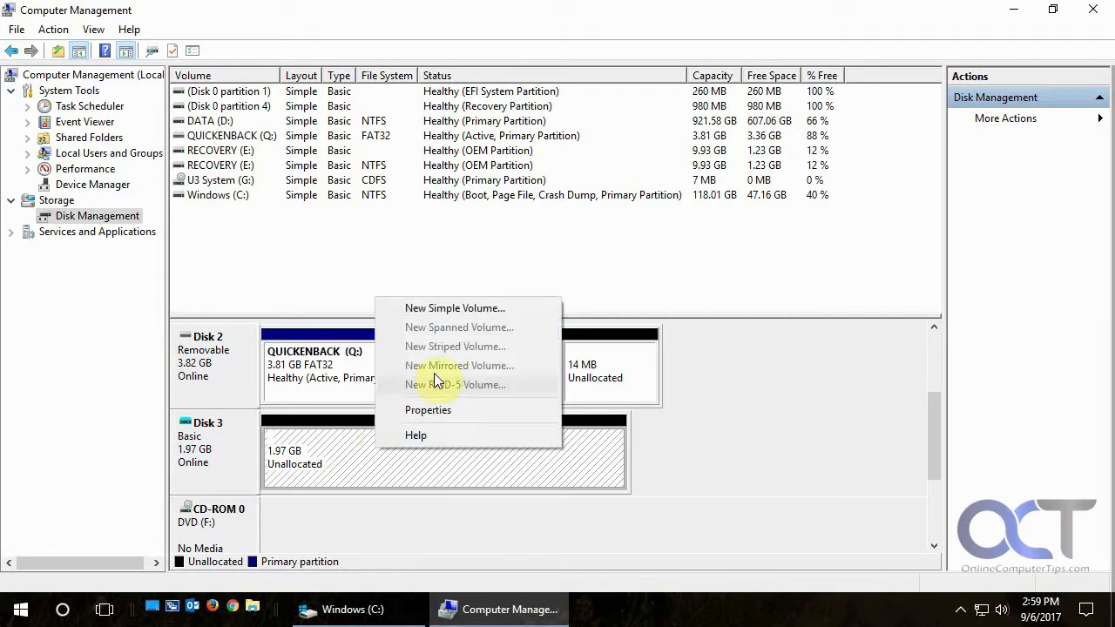
pyautogui.click(479, 310)
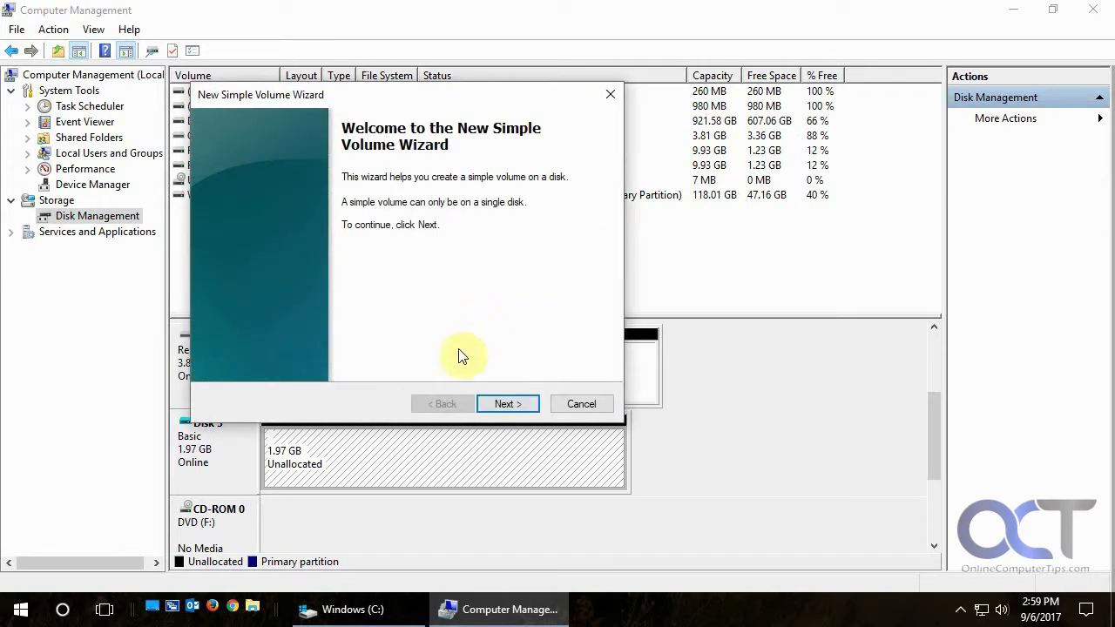
pyautogui.click(503, 404)
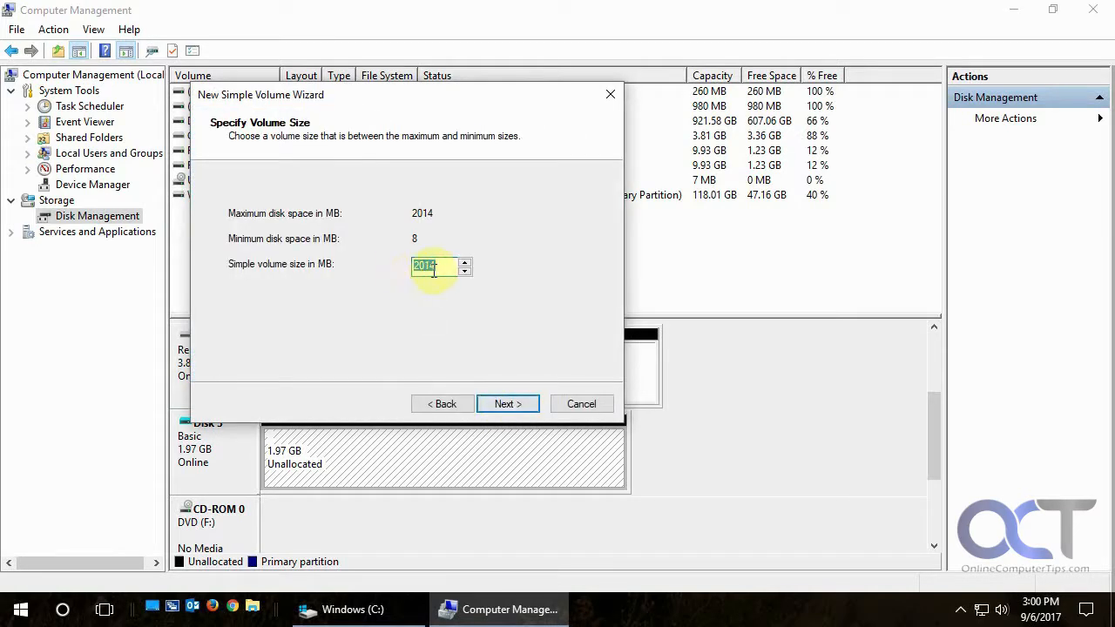
pyautogui.click(512, 401)
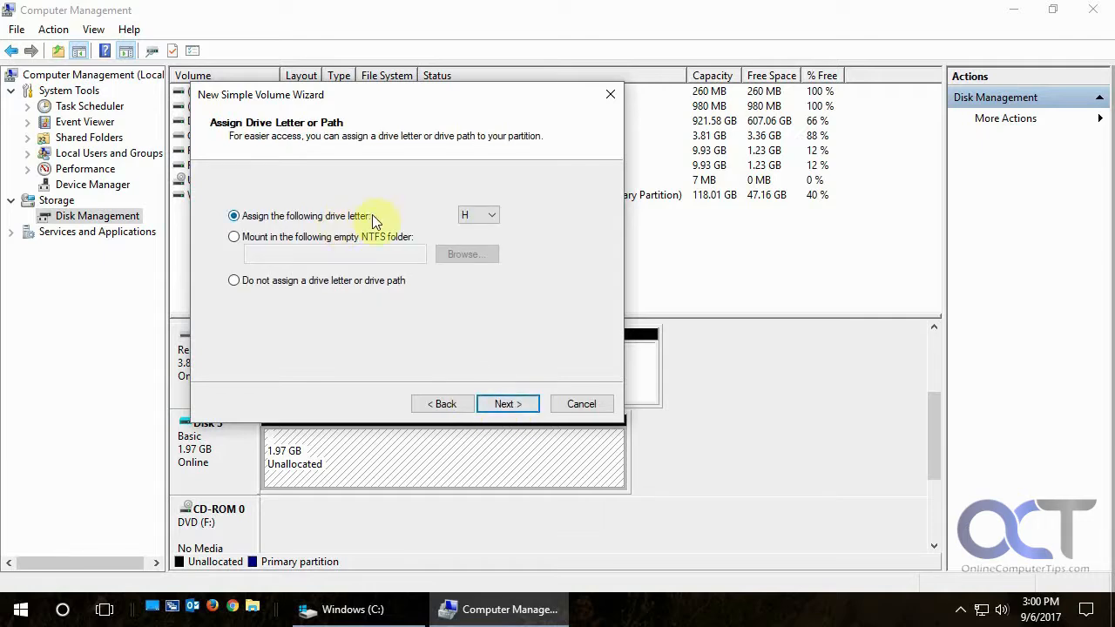
pyautogui.click(491, 216)
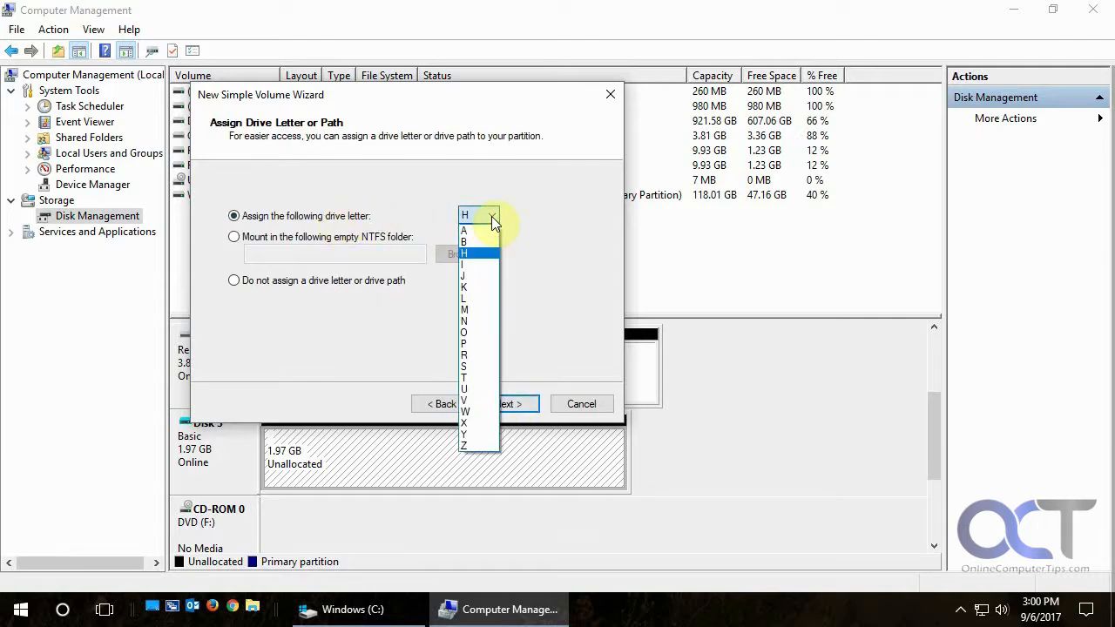
pyautogui.click(475, 444)
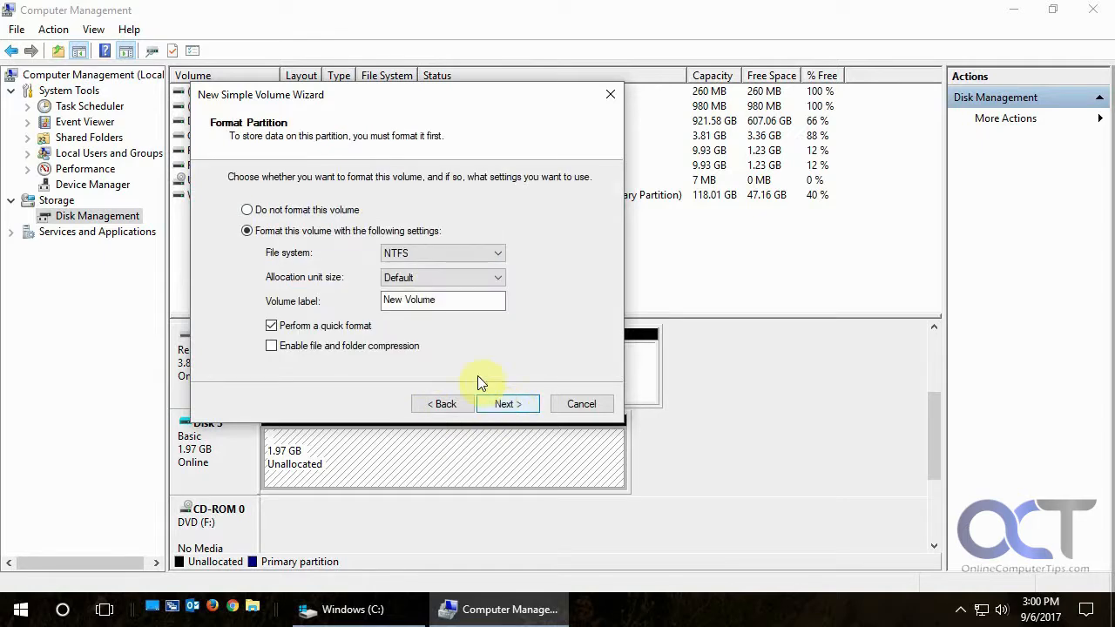
# Label the volume OurVirtualDisk, keep NTFS with quick format, and finish creating it
pyautogui.moveTo(450, 301); pyautogui.dragTo(363, 303)
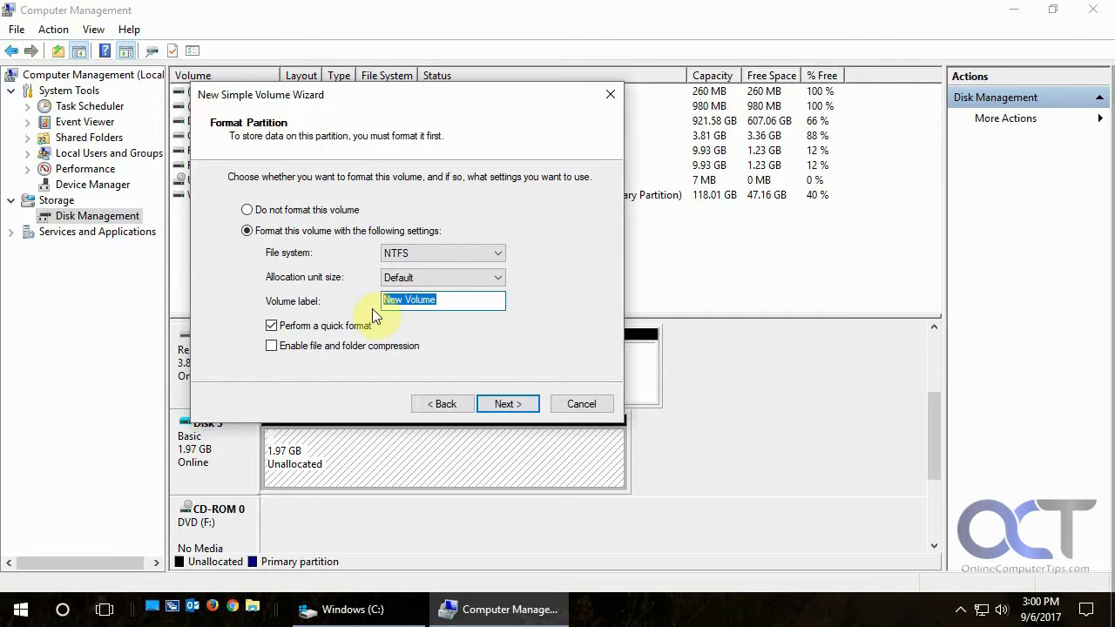
pyautogui.write('OurVirtualDisk')
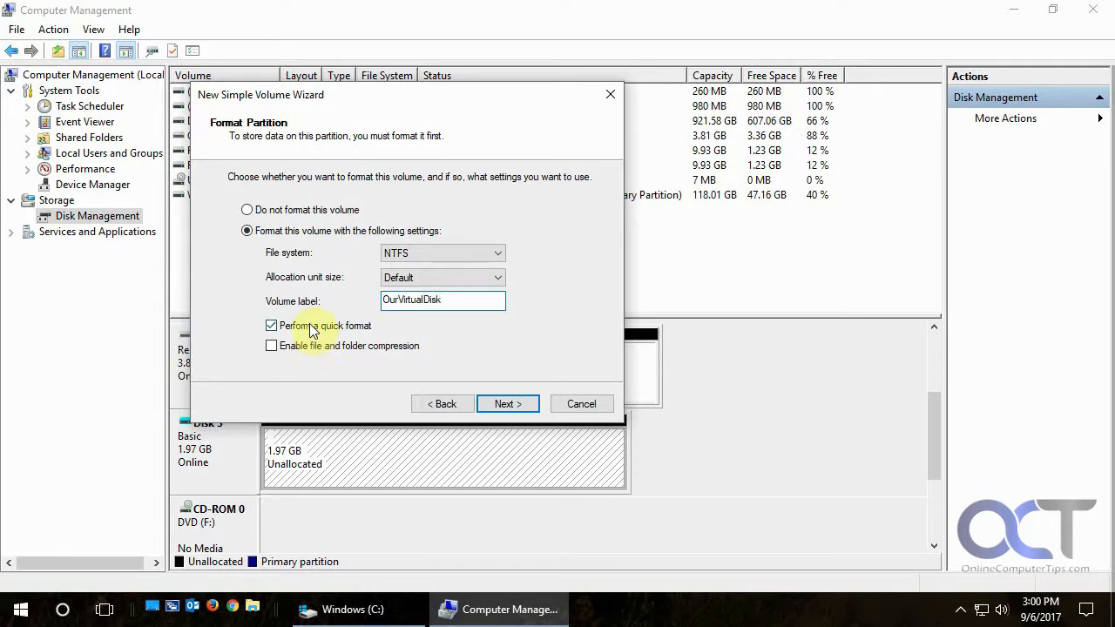
pyautogui.click(508, 407)
pyautogui.click(509, 405)
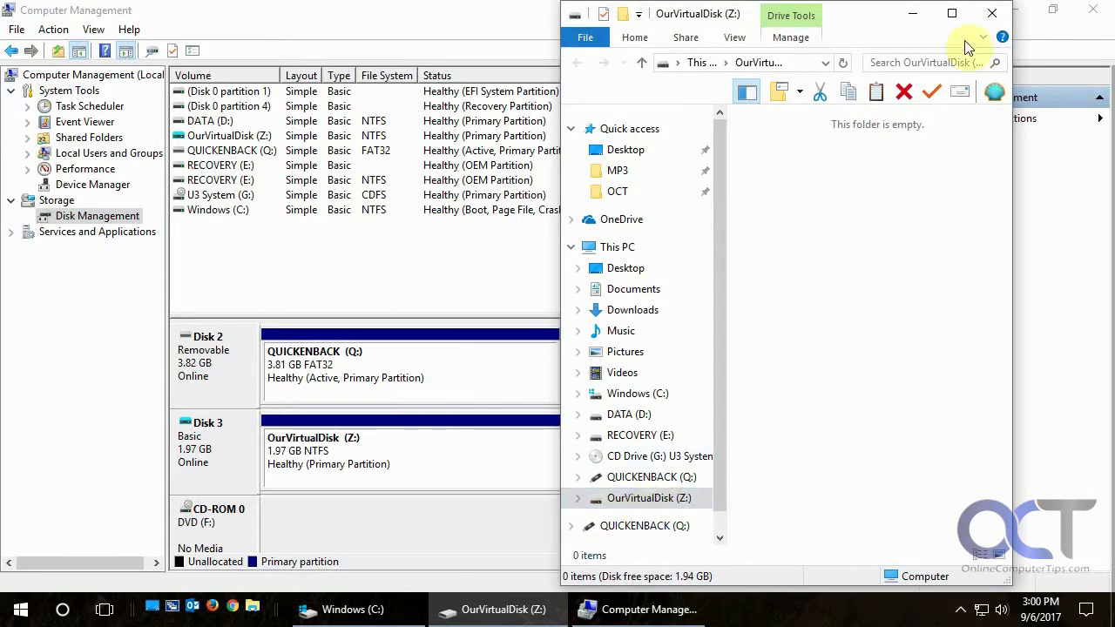
# Examine the drives in This PC and the OurDrive.vhd file in D:\VirtualDisks, and return to Computer Management
pyautogui.click(952, 13)
pyautogui.click(70, 243)
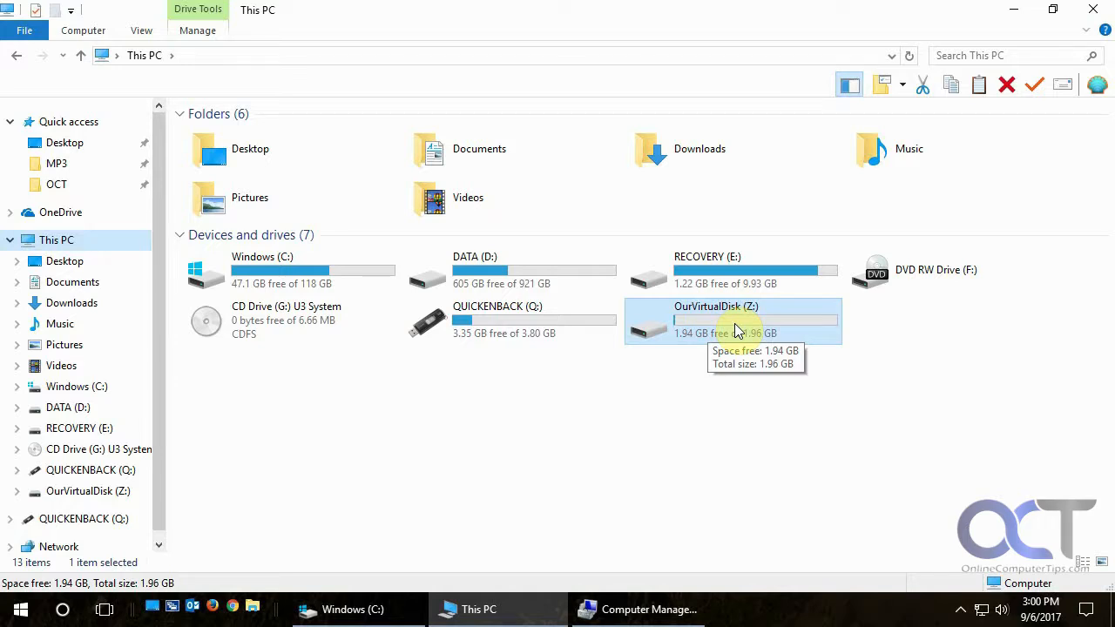
pyautogui.doubleClick(566, 286)
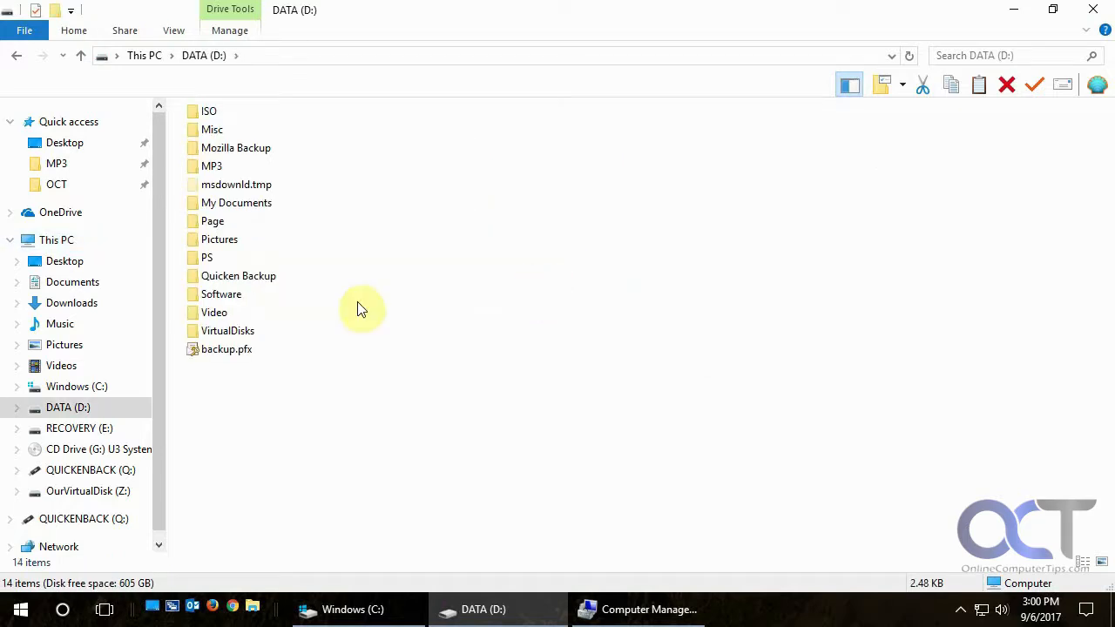
pyautogui.doubleClick(239, 331)
pyautogui.click(216, 115)
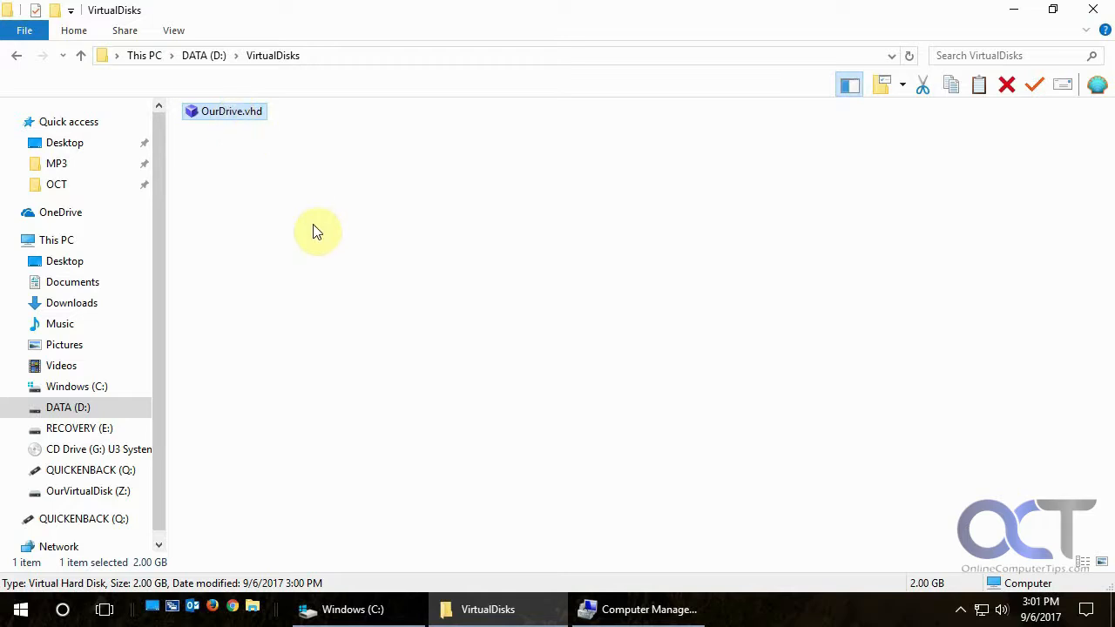
pyautogui.click(607, 610)
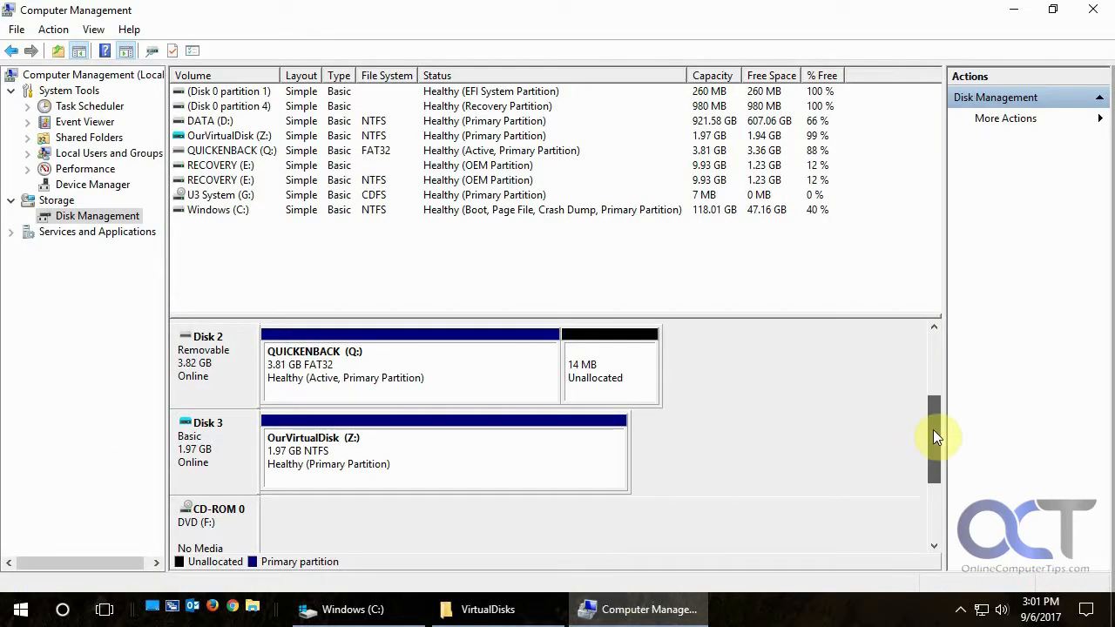
# Detach the virtual hard disk on Disk 3 (D:\VirtualDisks\OurDrive.vhd) and check the drives under This PC in File Explorer
pyautogui.moveTo(933, 429); pyautogui.dragTo(934, 463)
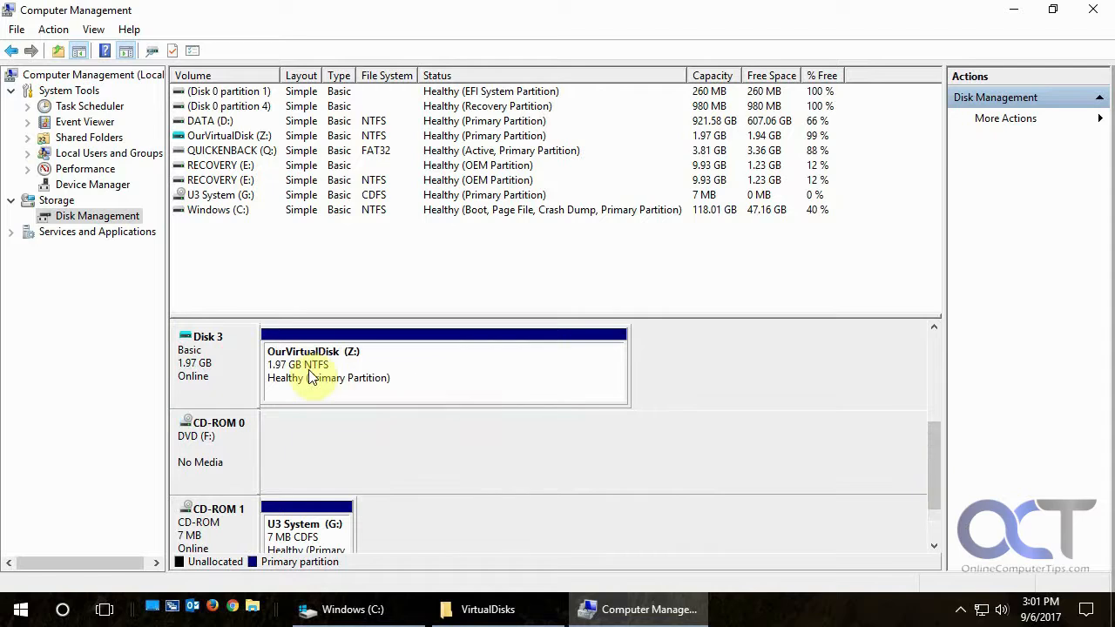
pyautogui.rightClick(227, 366)
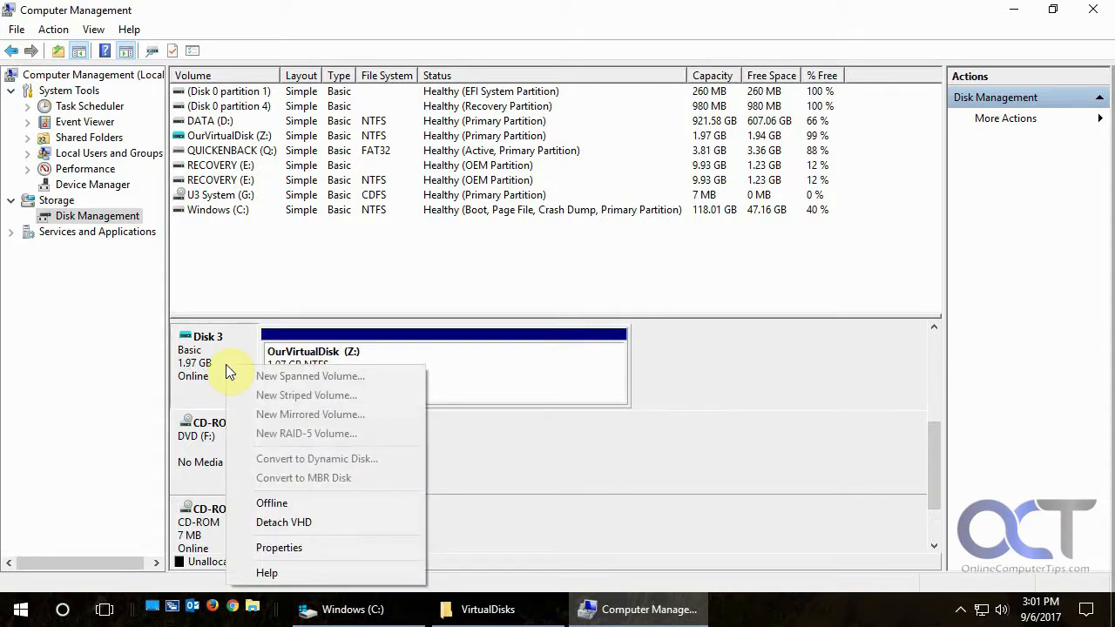
pyautogui.click(289, 522)
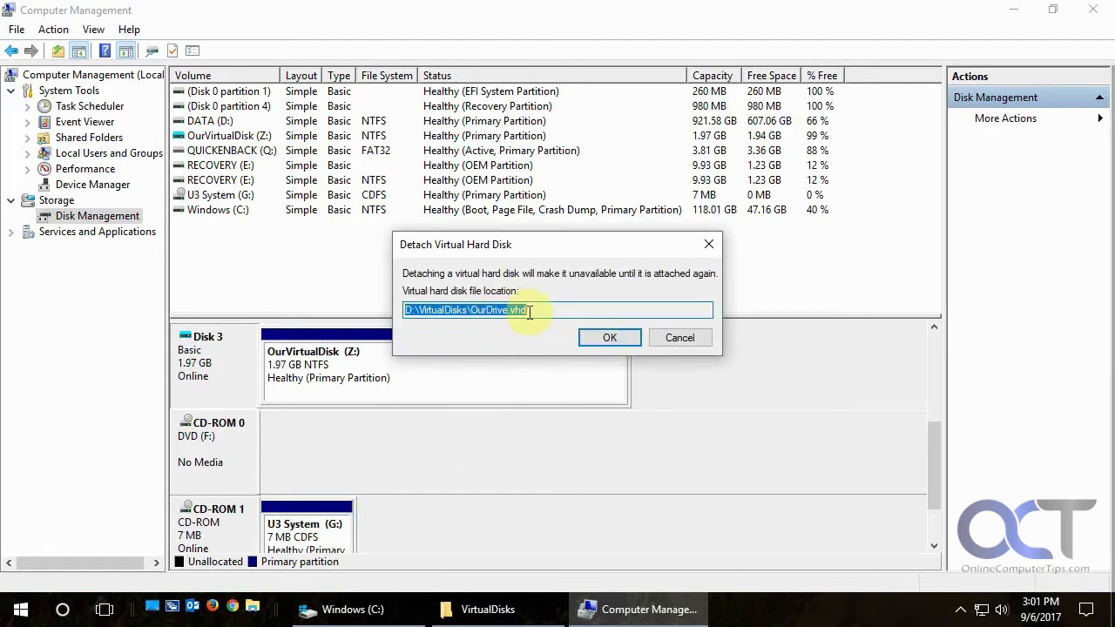
pyautogui.click(608, 337)
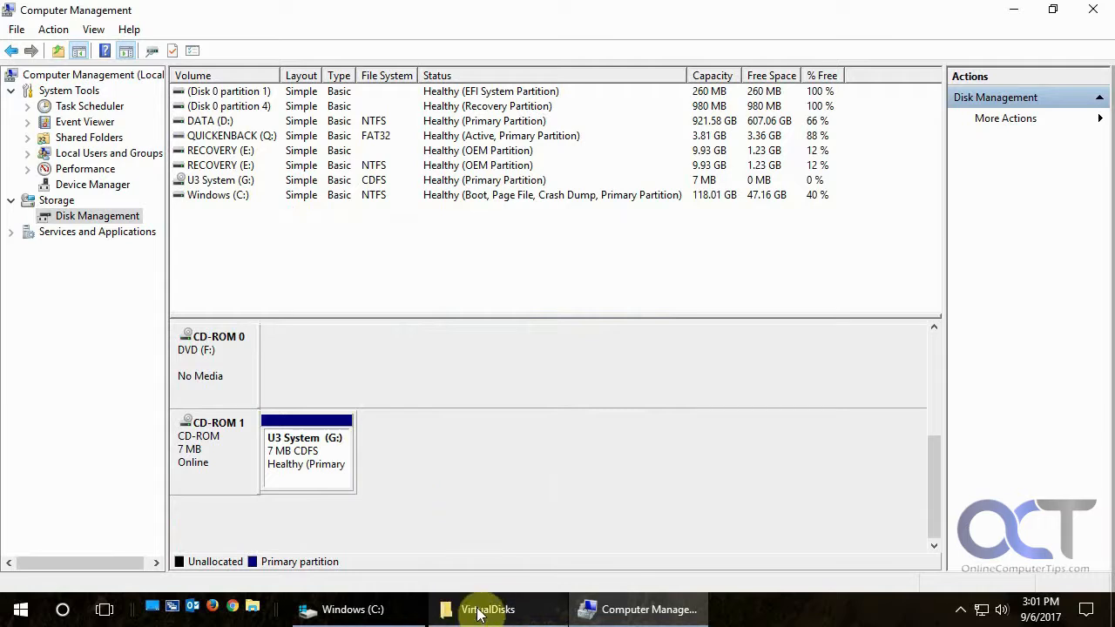
pyautogui.click(391, 609)
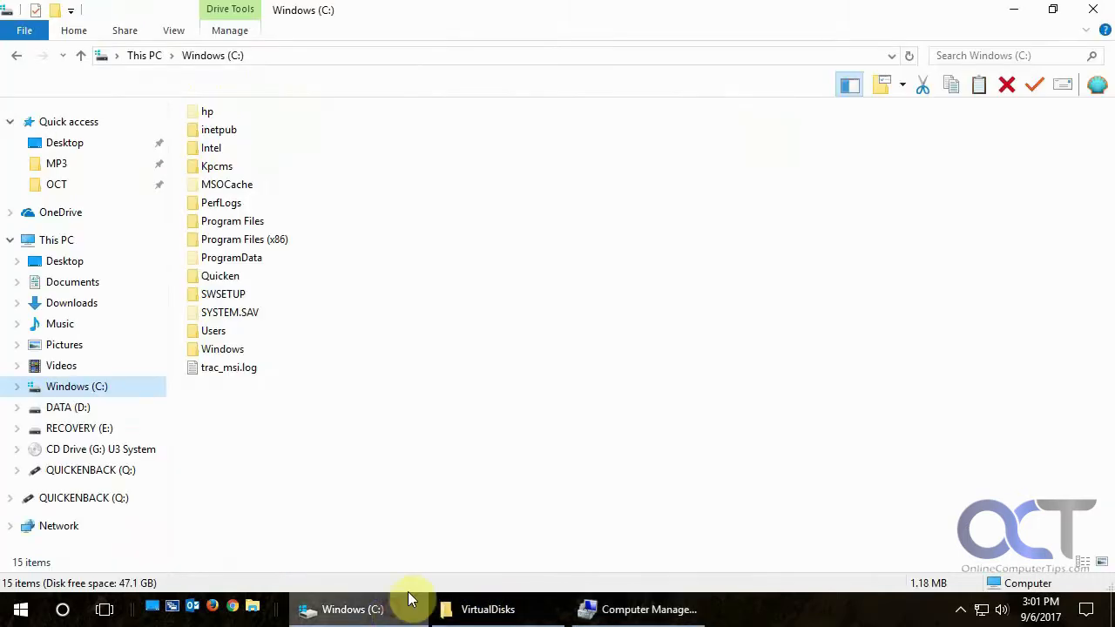
pyautogui.click(80, 239)
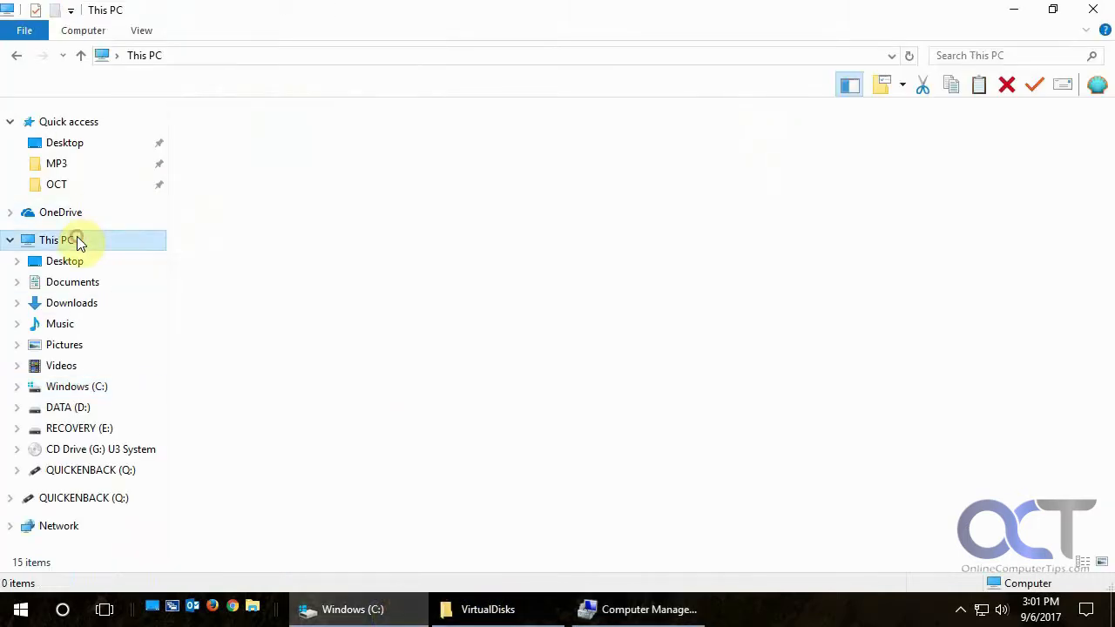
# Permanently delete OurDrive.vhd from the D:\VirtualDisks folder, and return to Computer Management to check the disk list
pyautogui.click(514, 622)
pyautogui.click(462, 293)
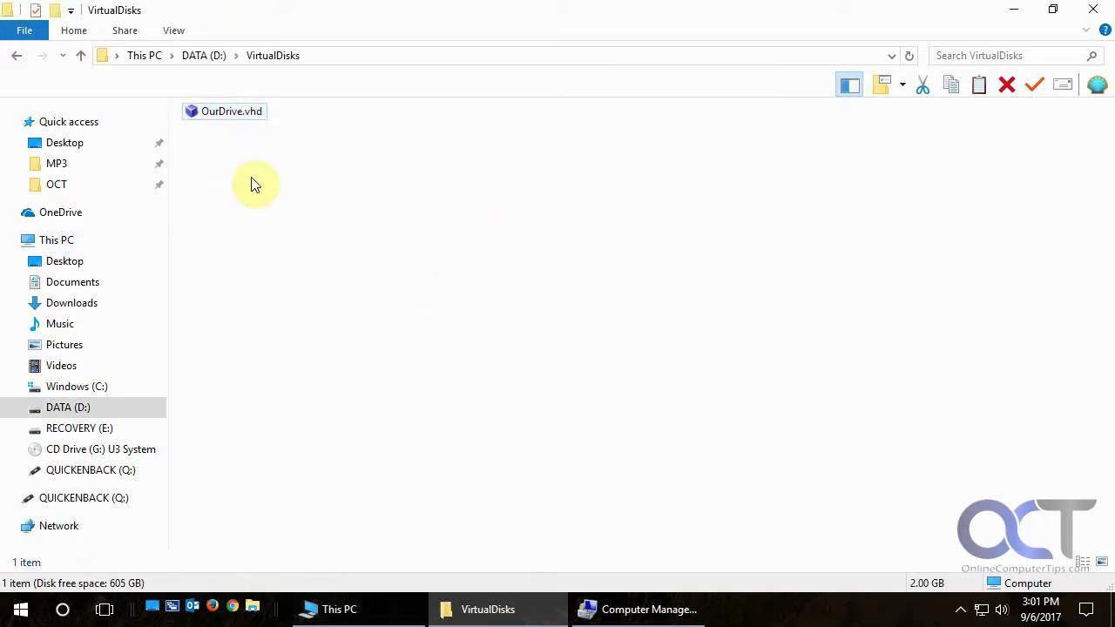
pyautogui.click(231, 112)
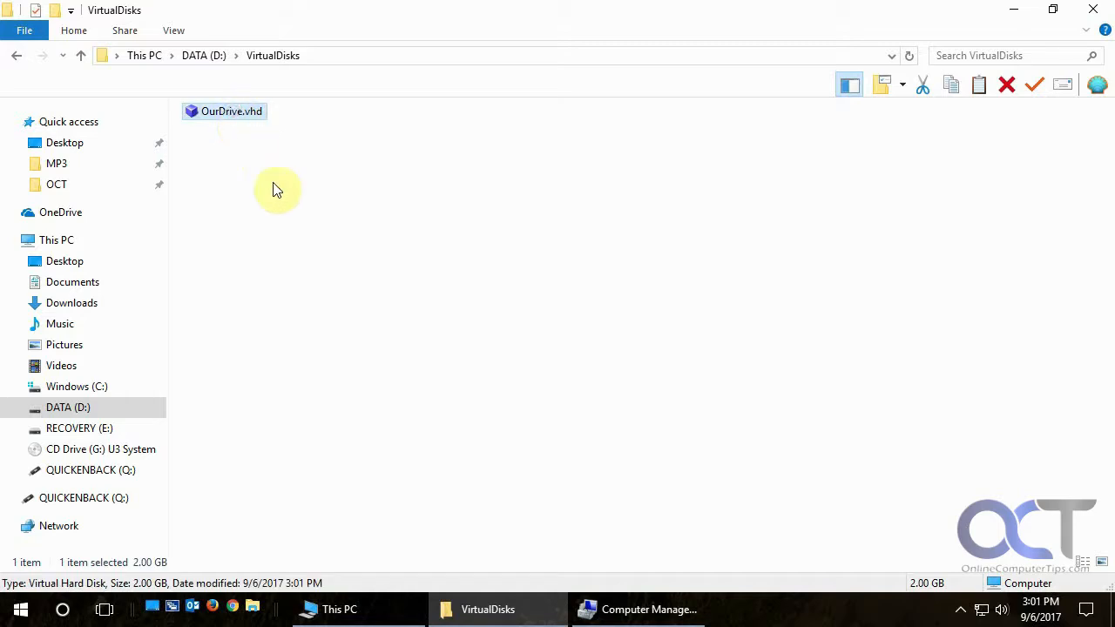
pyautogui.hotkey('shift', 'Delete')
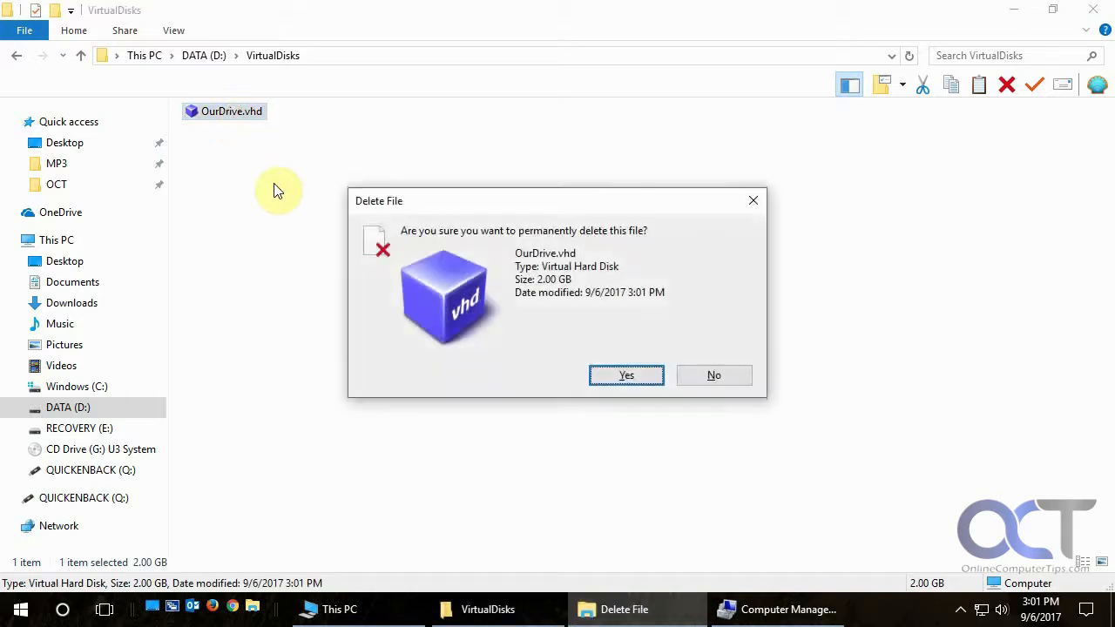
pyautogui.press('Return')
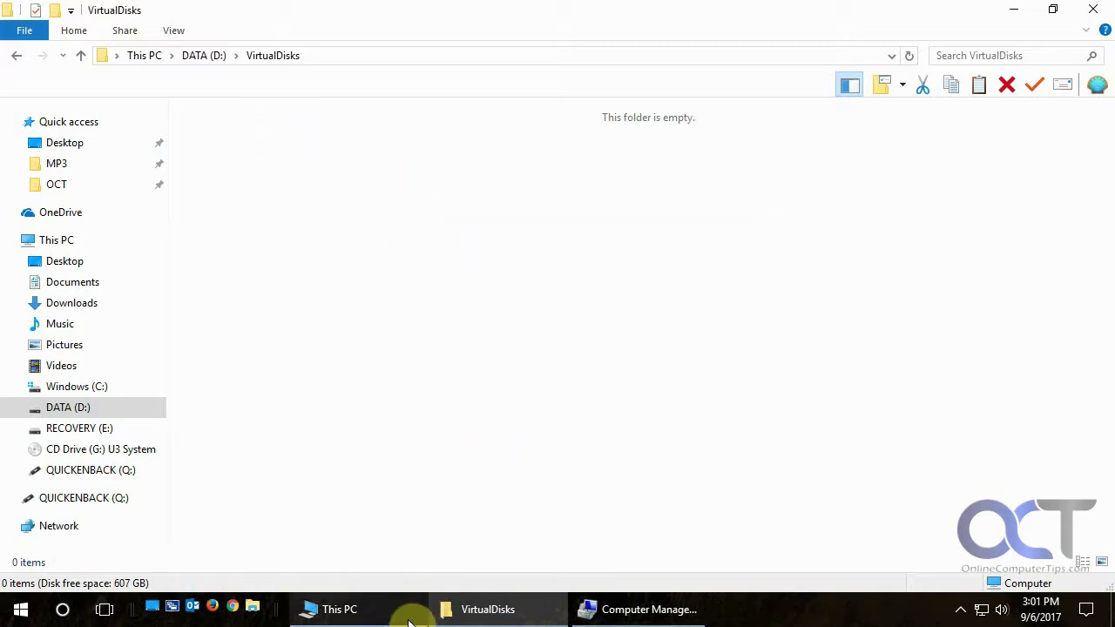
pyautogui.click(635, 614)
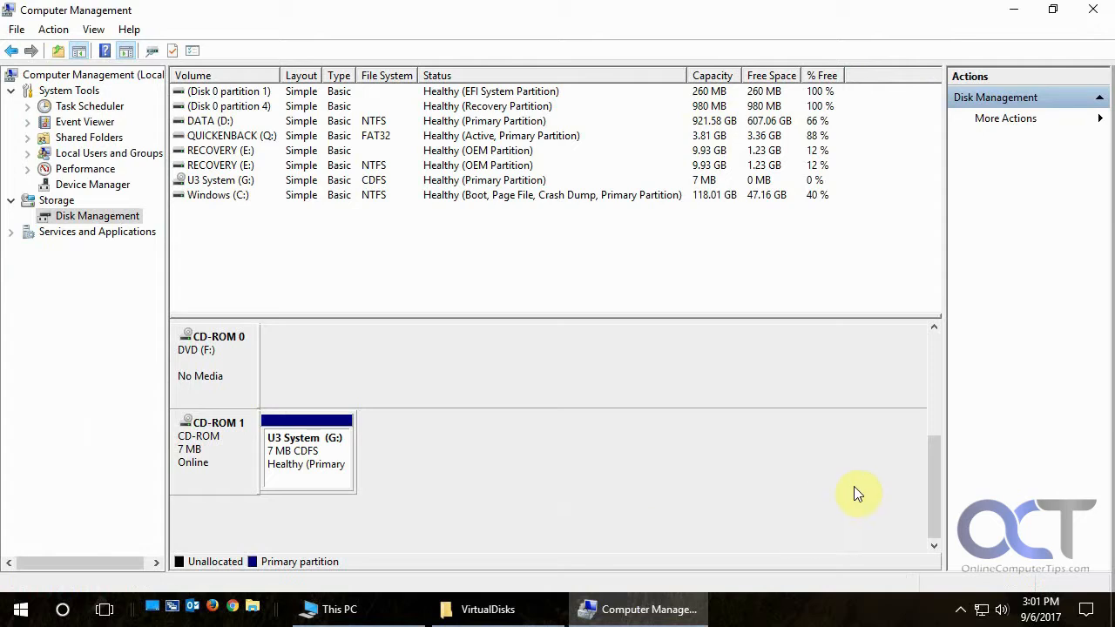
pyautogui.moveTo(931, 487)
pyautogui.mouseDown()
pyautogui.moveTo(935, 380)
pyautogui.moveTo(937, 498)
pyautogui.mouseUp()
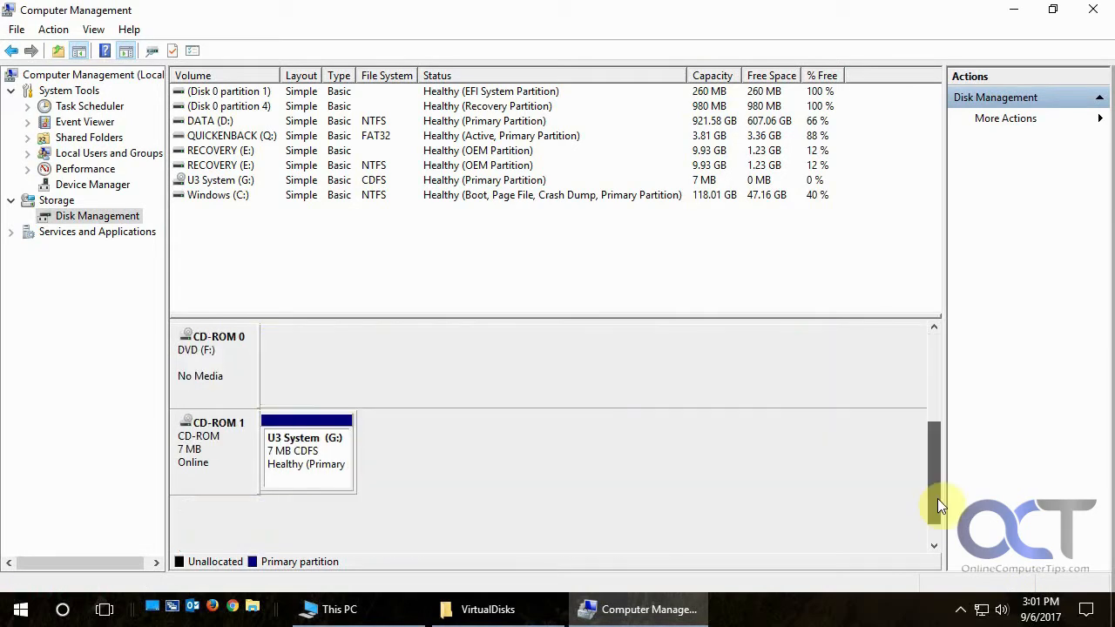